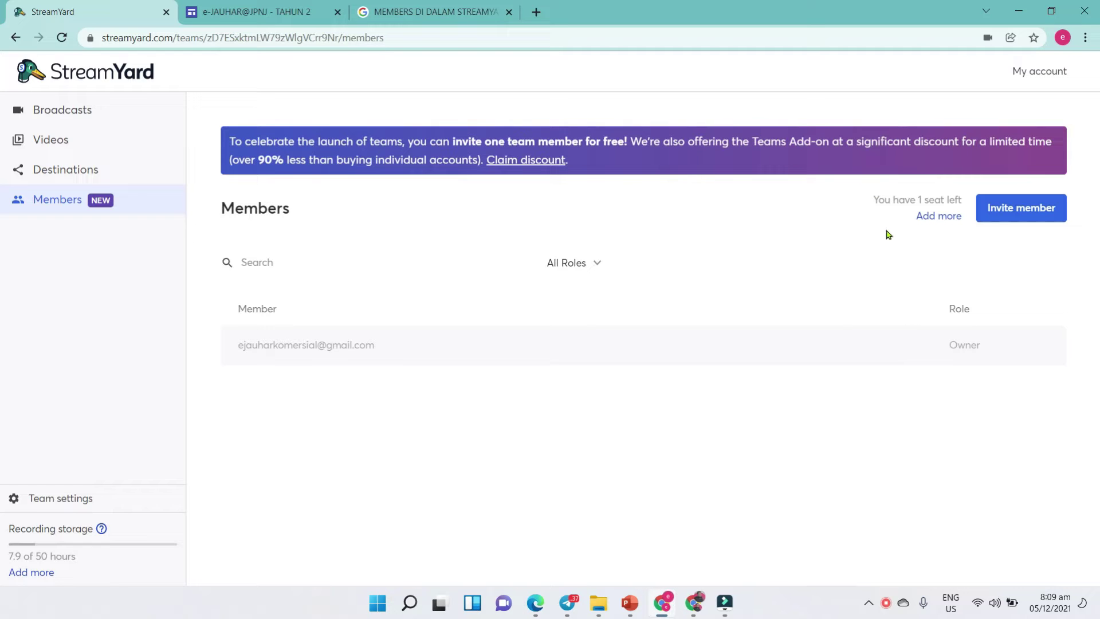
# Look over the account's destinations and its saved videos, and return to the broadcasts list.
pyautogui.click(51, 170)
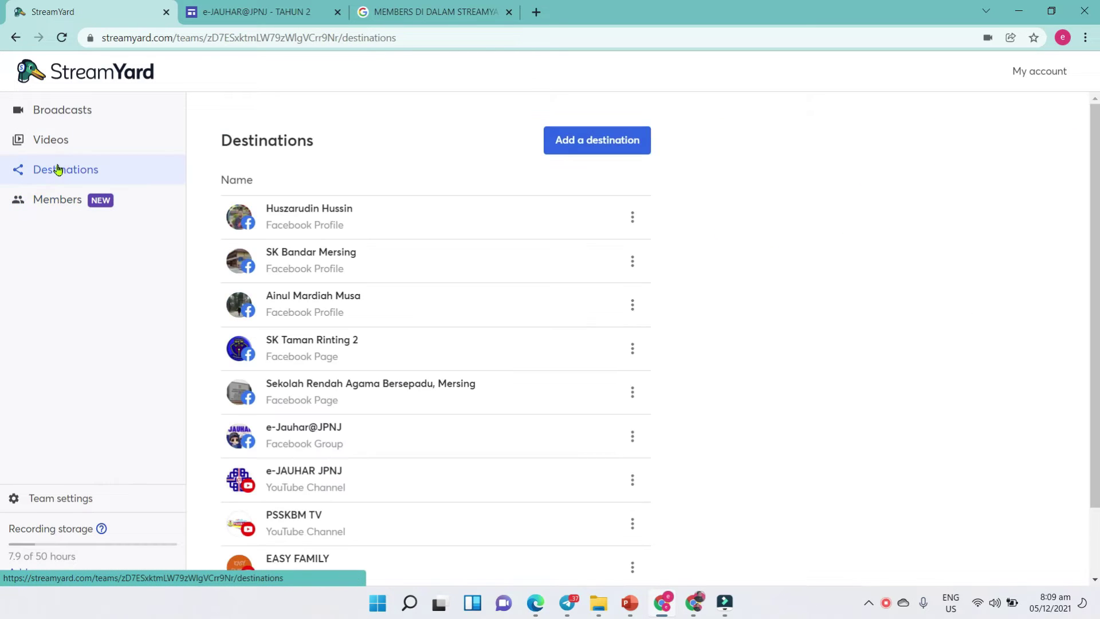
pyautogui.click(51, 148)
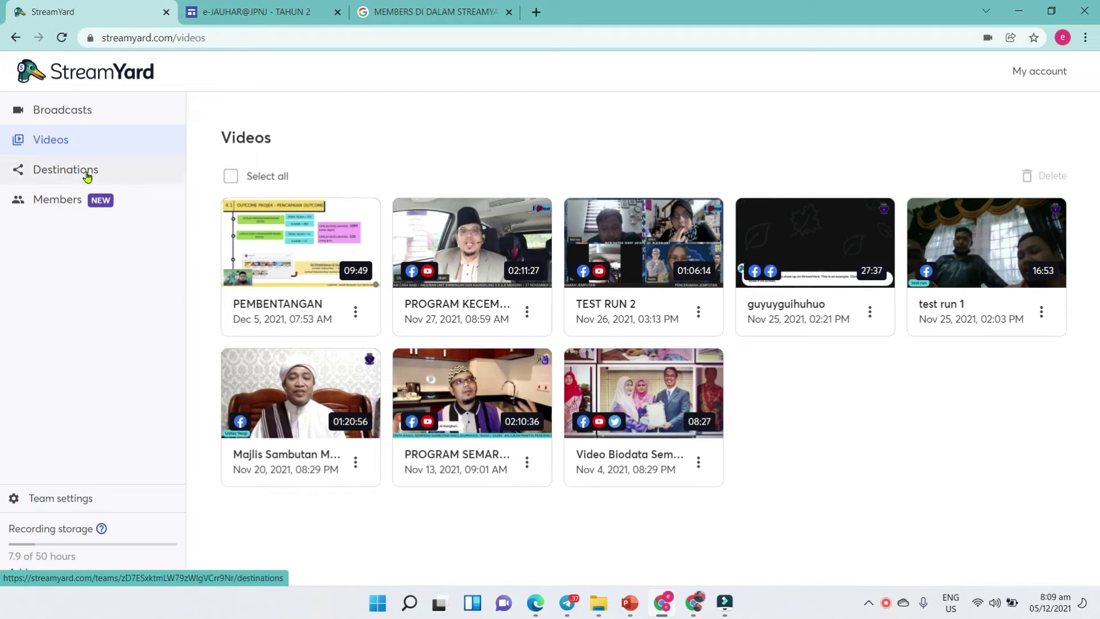
pyautogui.click(73, 114)
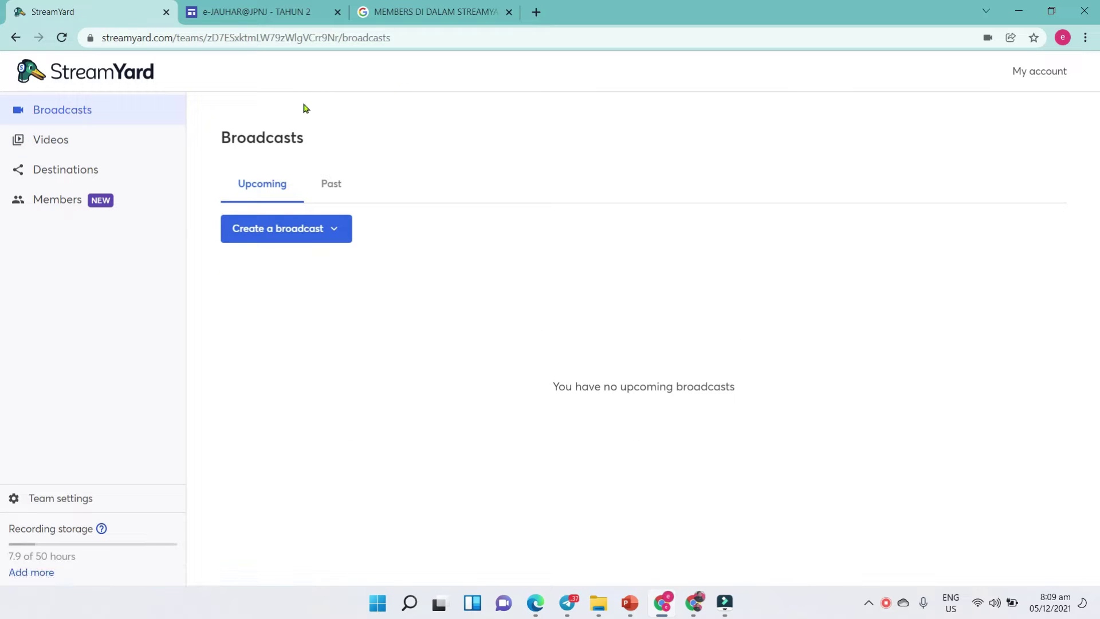
# Create a new record-only broadcast titled "PEMBENTANGAN1" and enter its studio, dismissing the stream hint.
pyautogui.click(328, 228)
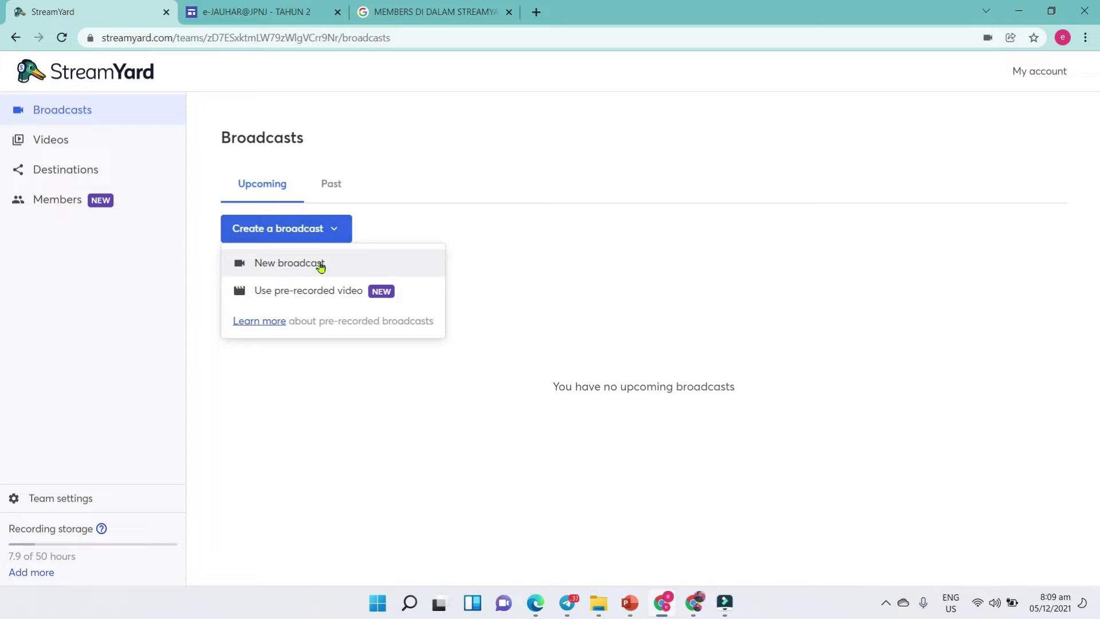
pyautogui.click(305, 300)
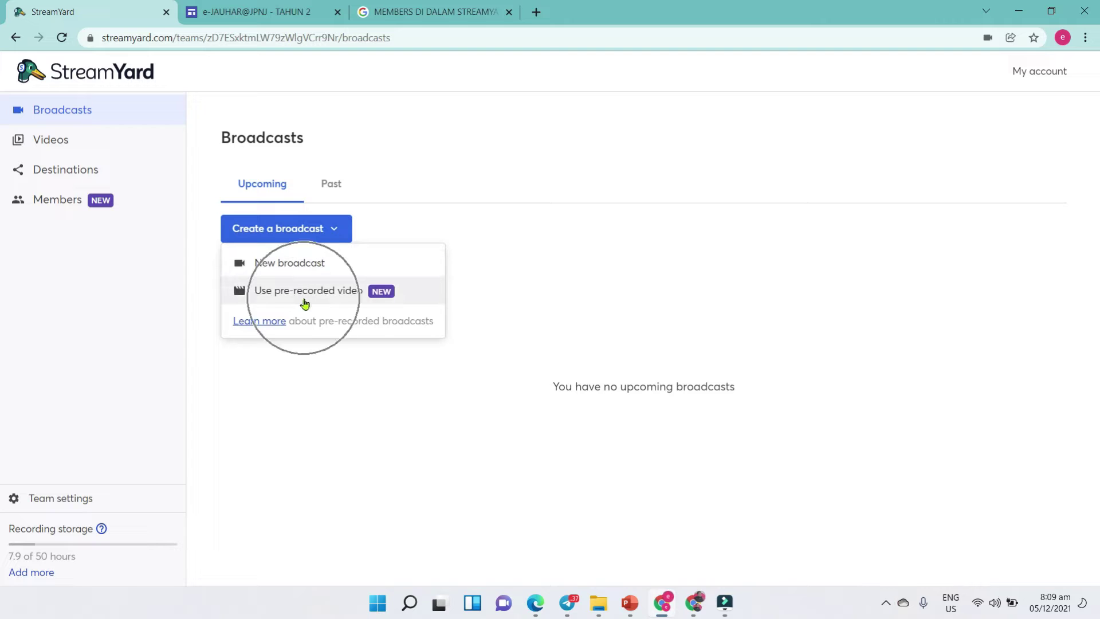
pyautogui.click(370, 295)
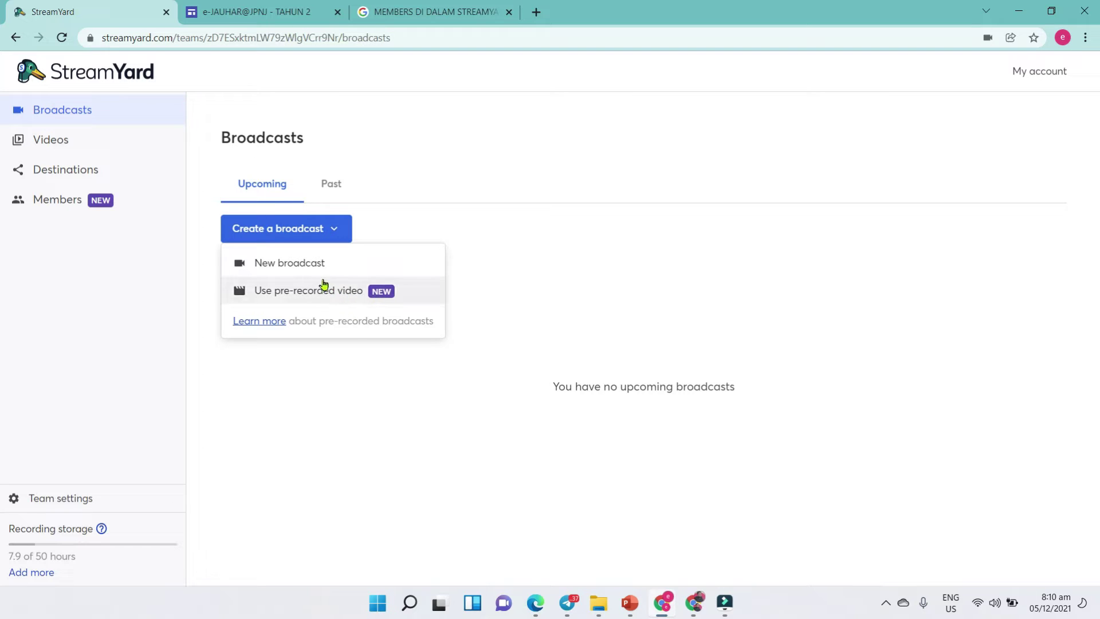
pyautogui.click(317, 262)
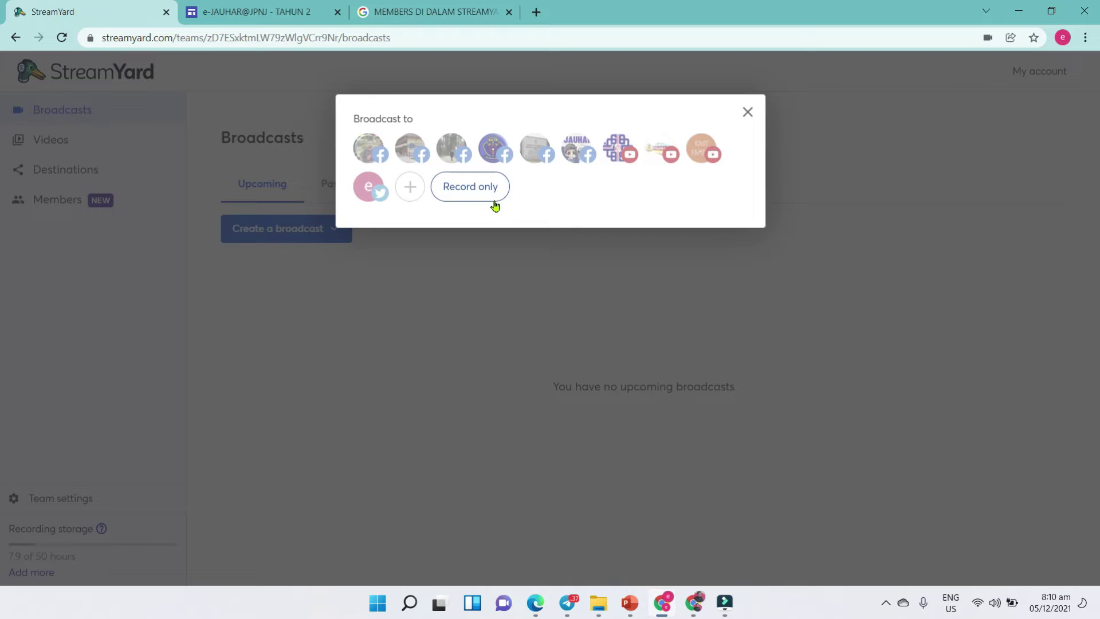
pyautogui.click(479, 190)
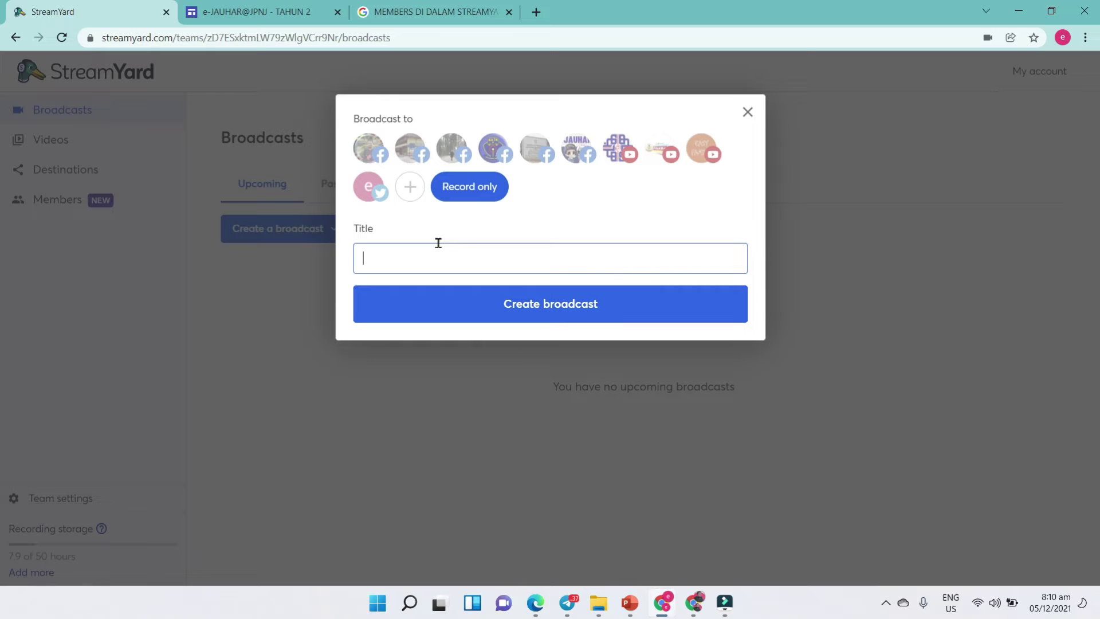
pyautogui.write('PEMBENTANGAN1')
pyautogui.click(507, 295)
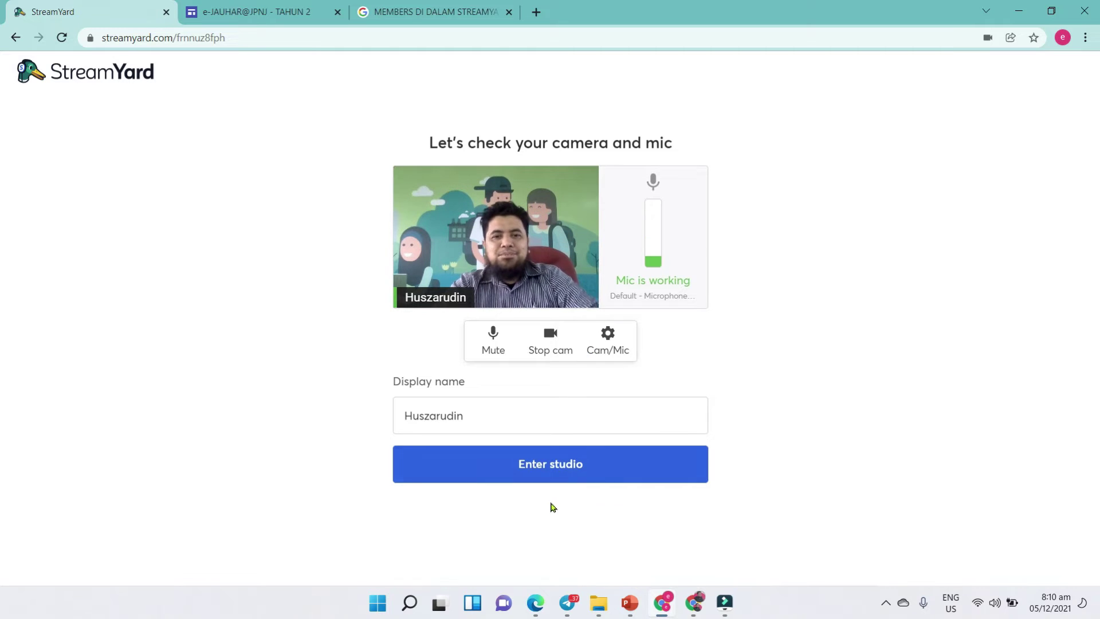
pyautogui.click(544, 465)
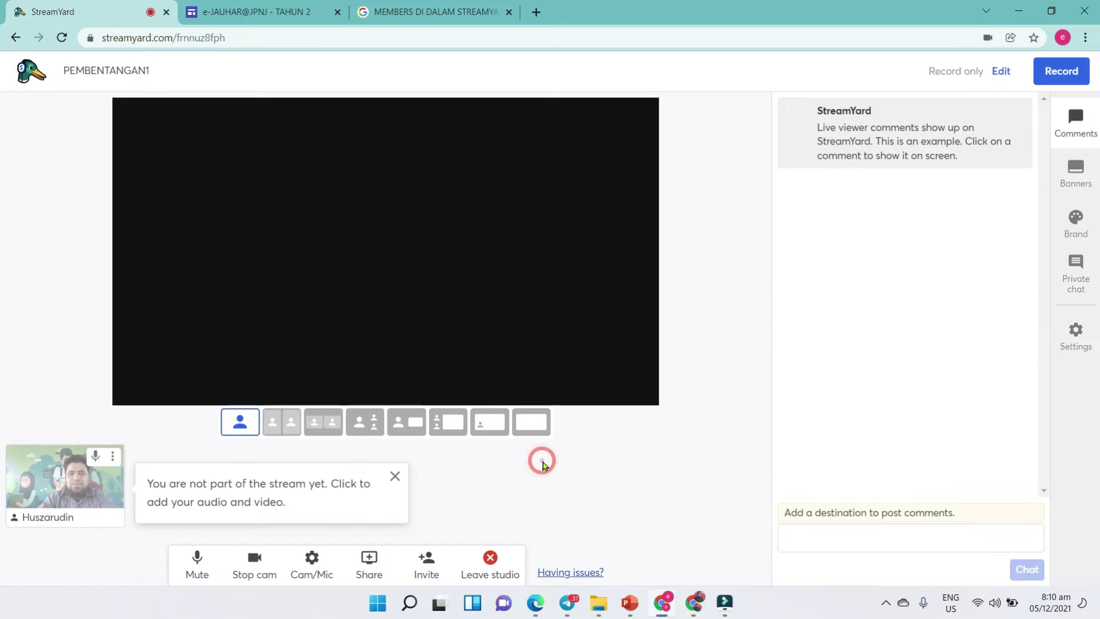
pyautogui.click(395, 477)
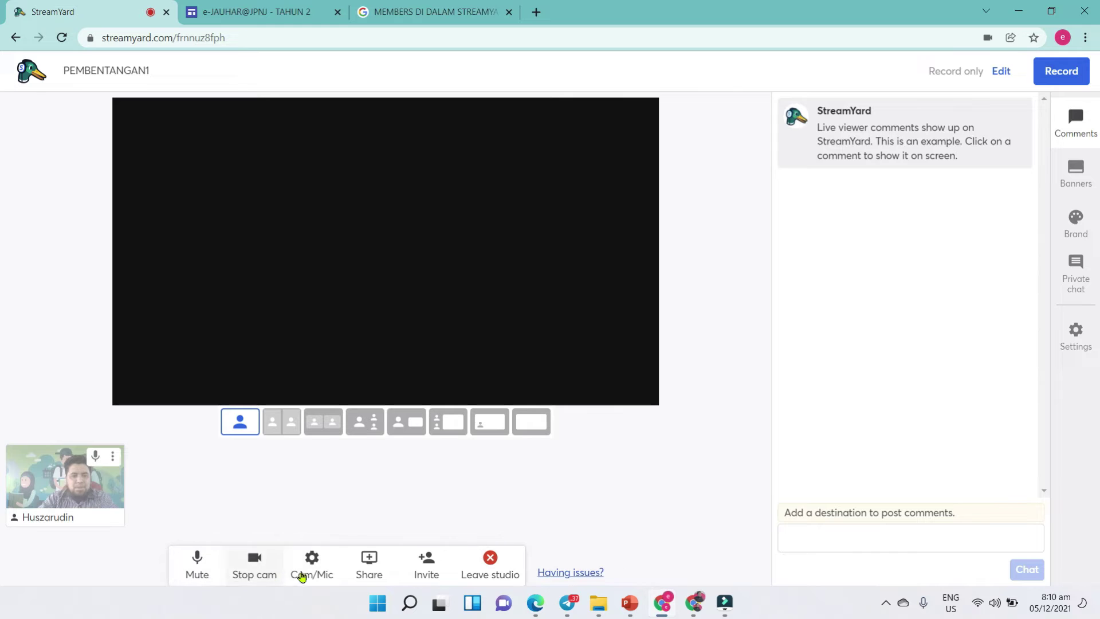
# Upload the PowerPoint file "SPI (e-JAUHAR) V2 24.11.2021" from the computer's "Pembentangan e-JAUHAR" folder as slides to share.
pyautogui.click(375, 568)
pyautogui.click(409, 473)
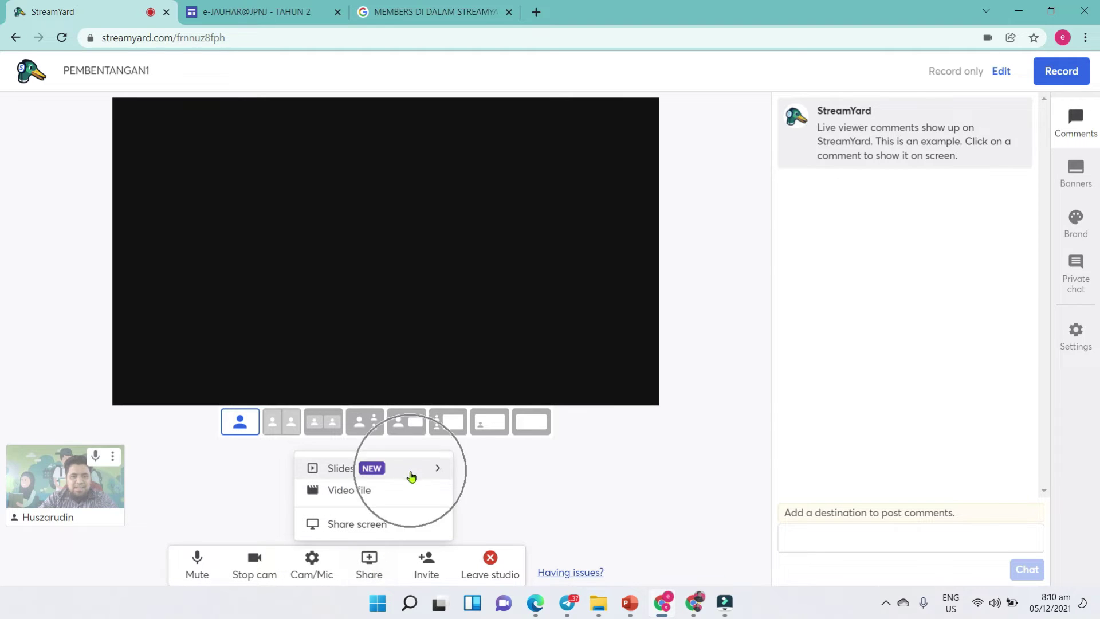
pyautogui.click(411, 475)
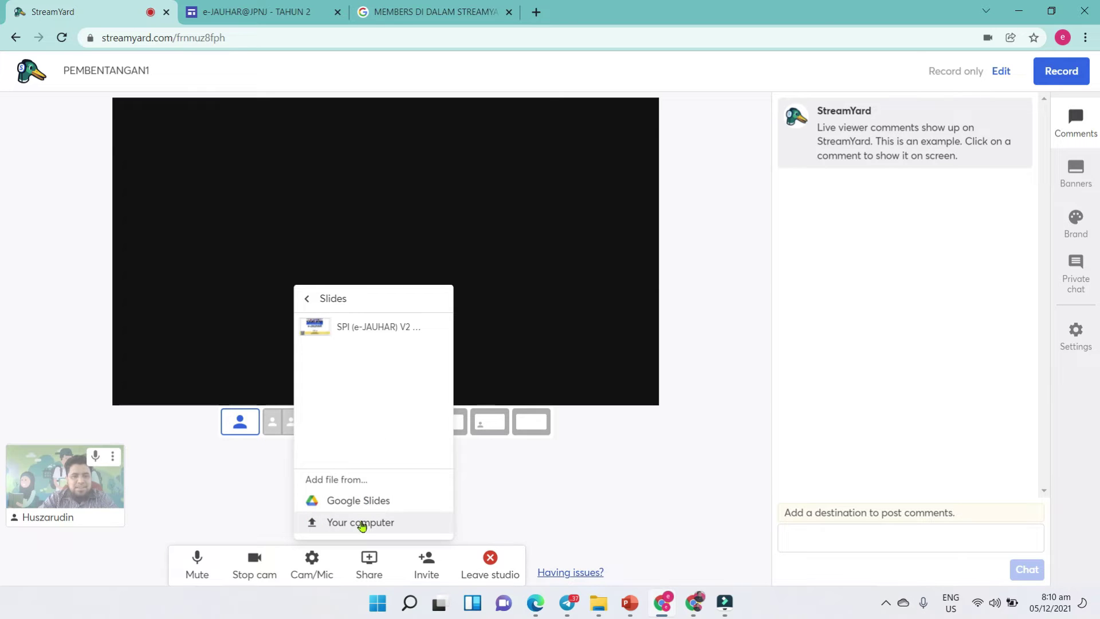
pyautogui.click(362, 525)
pyautogui.click(360, 523)
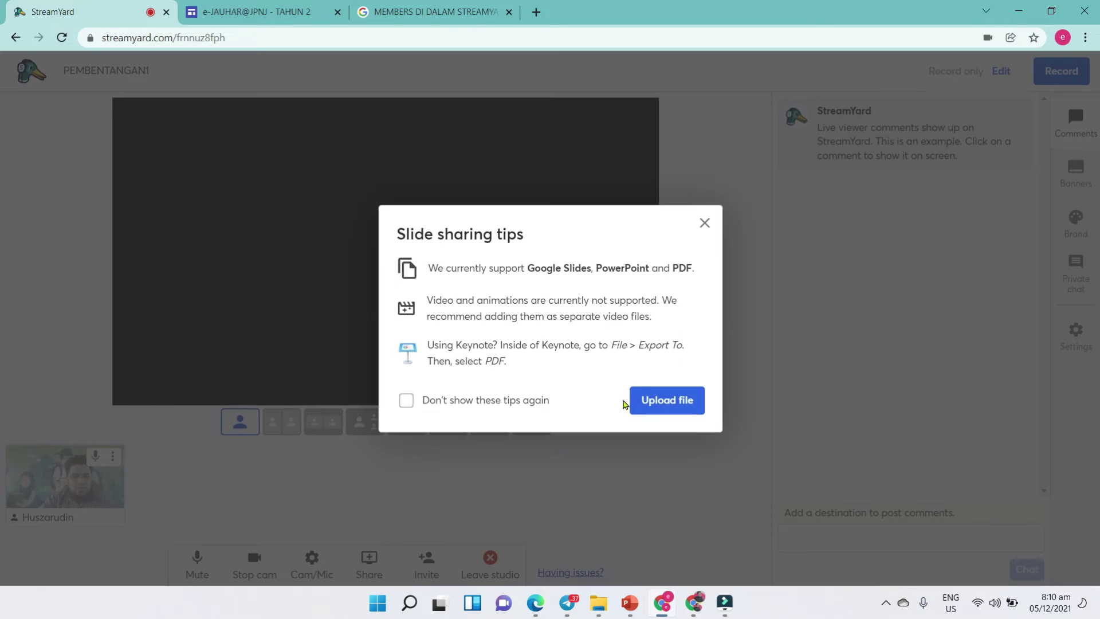
pyautogui.click(667, 408)
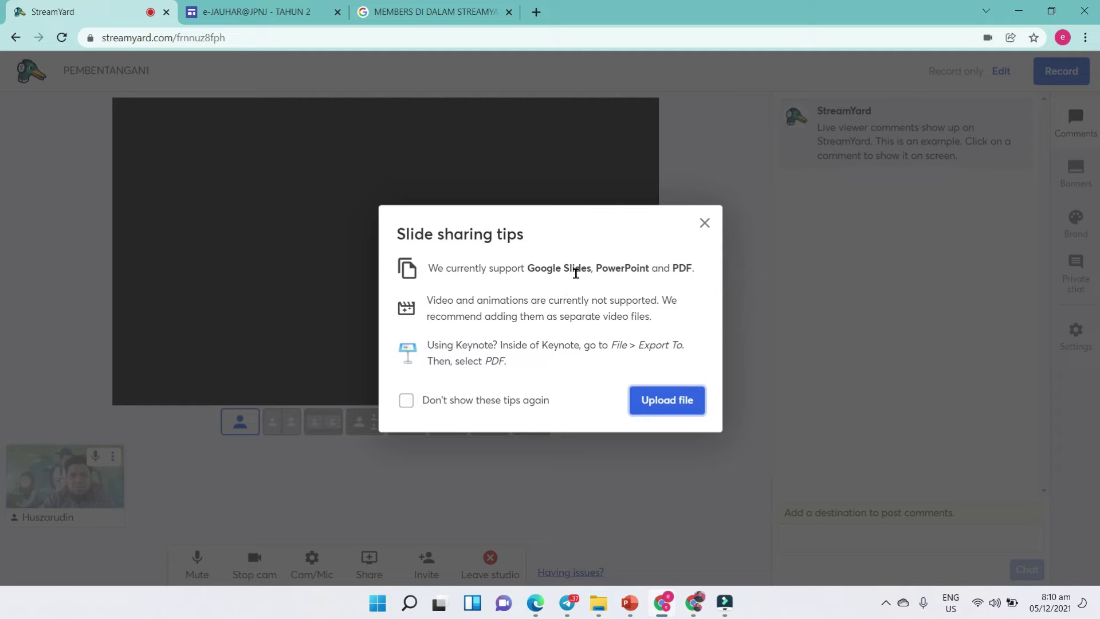
pyautogui.click(668, 269)
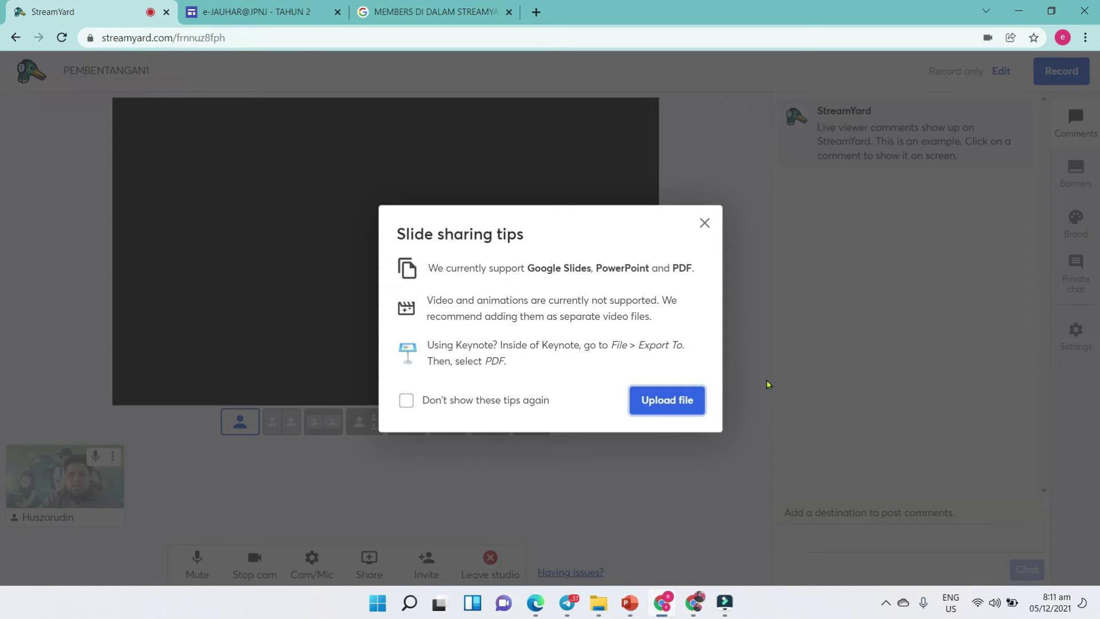
pyautogui.click(687, 401)
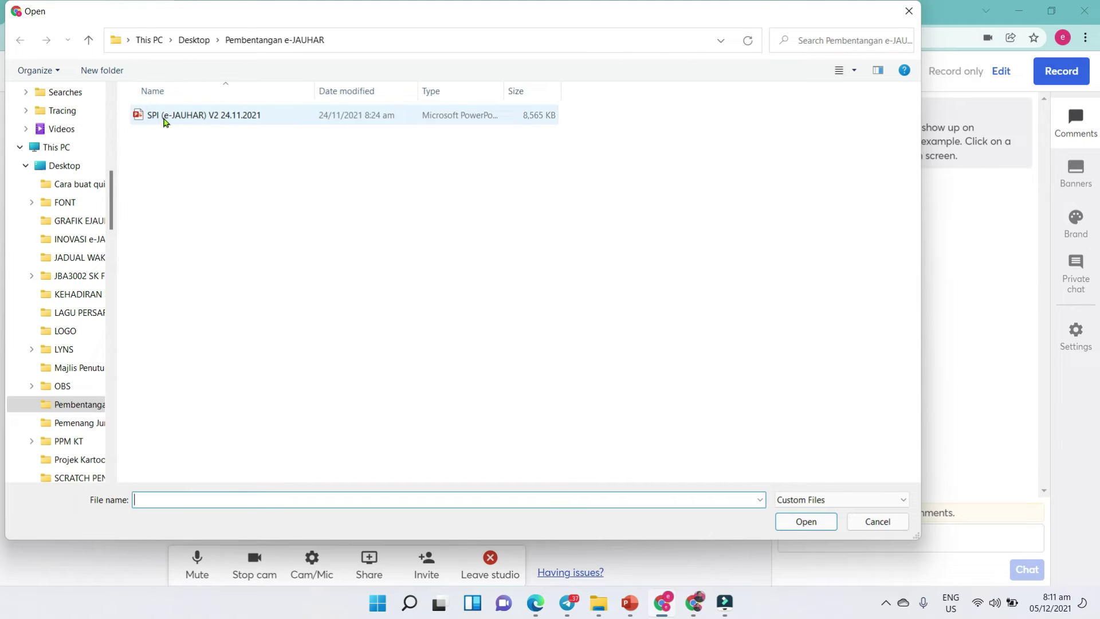
pyautogui.doubleClick(146, 117)
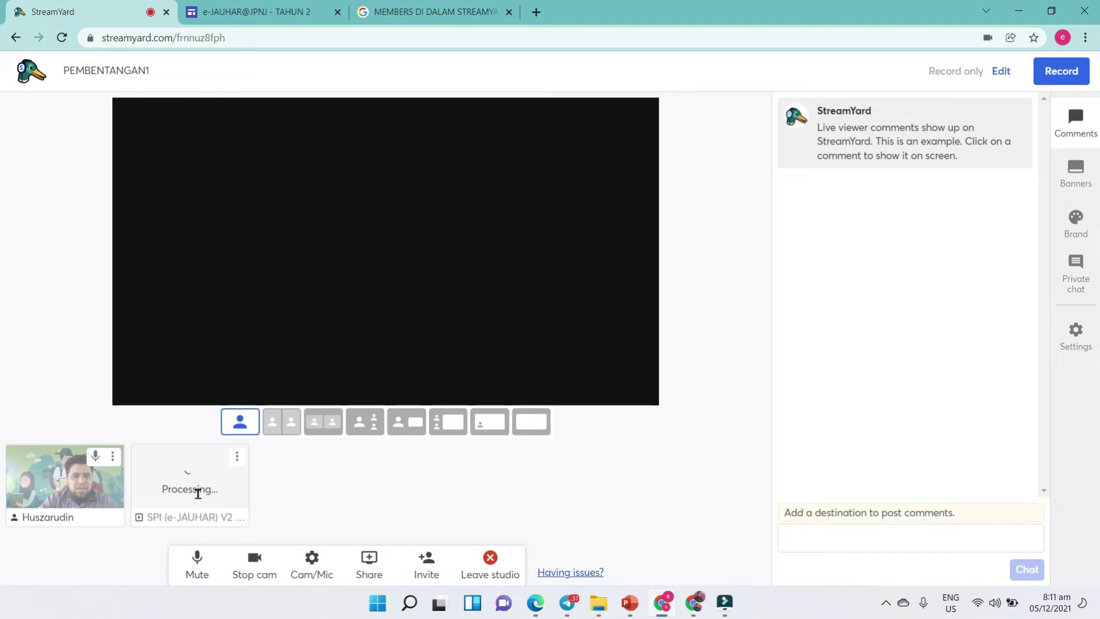
pyautogui.click(491, 434)
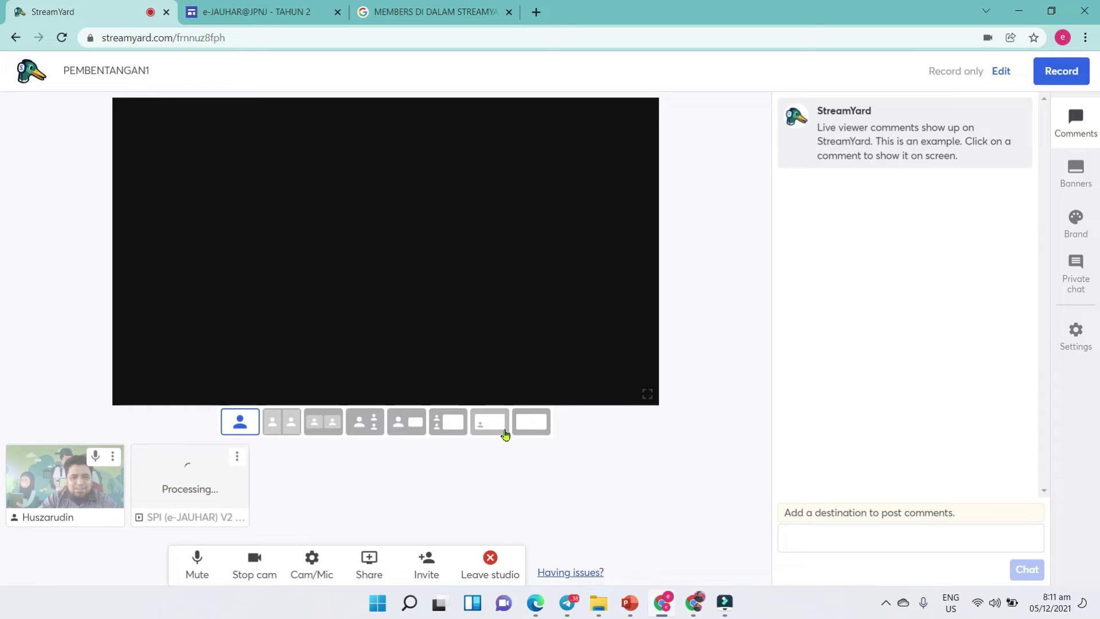
pyautogui.click(496, 425)
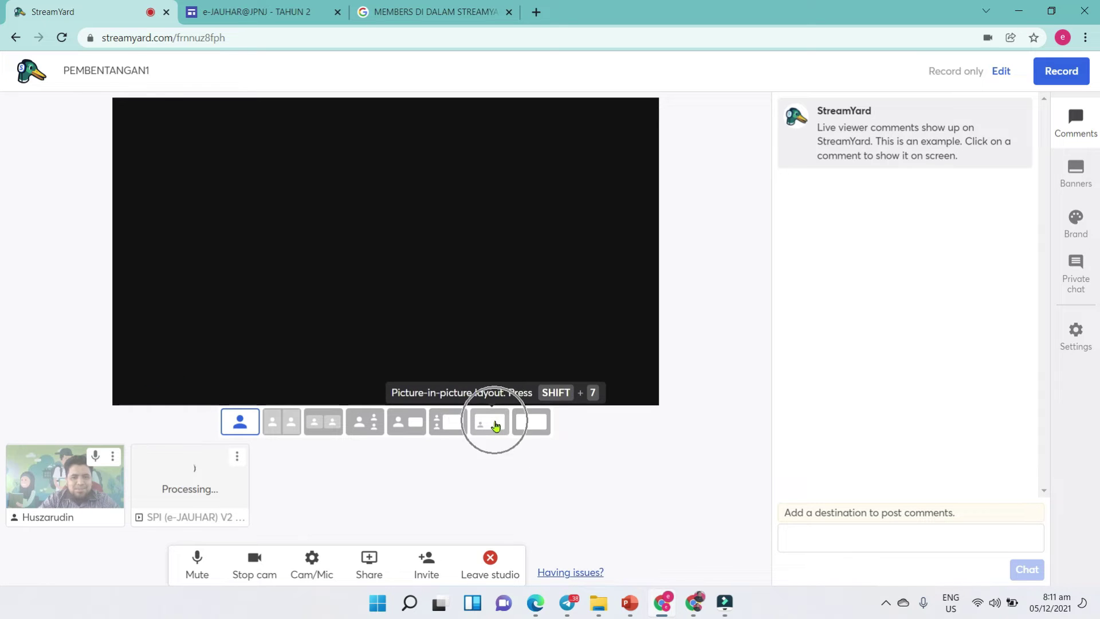
pyautogui.click(495, 425)
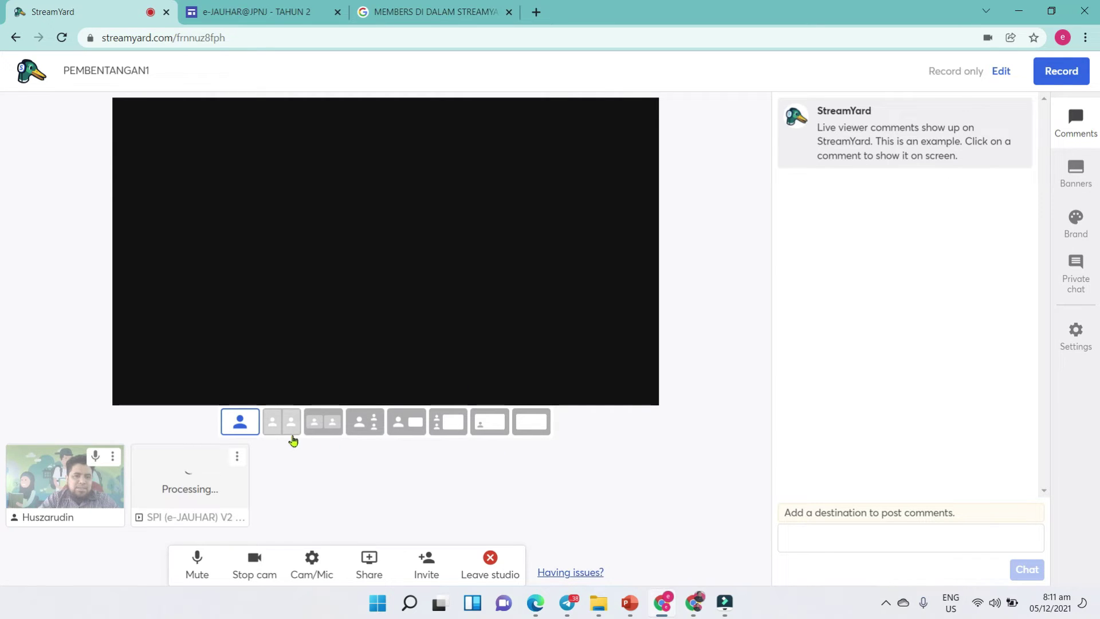
pyautogui.click(487, 435)
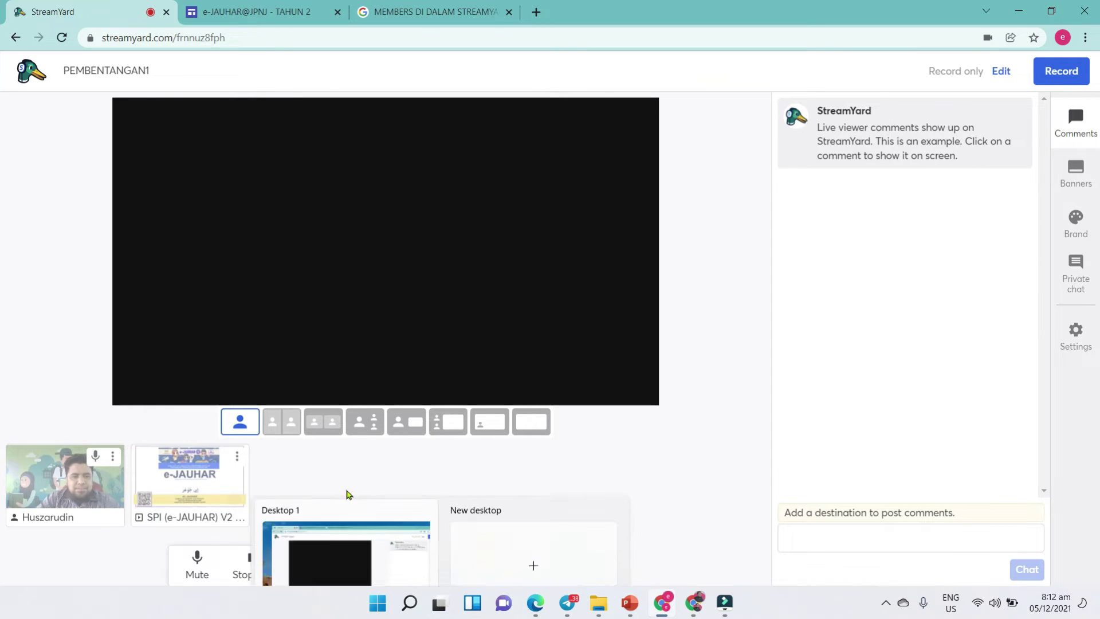
# Put the slide deck and the presenter's camera on stage in the picture-in-picture layout.
pyautogui.click(172, 488)
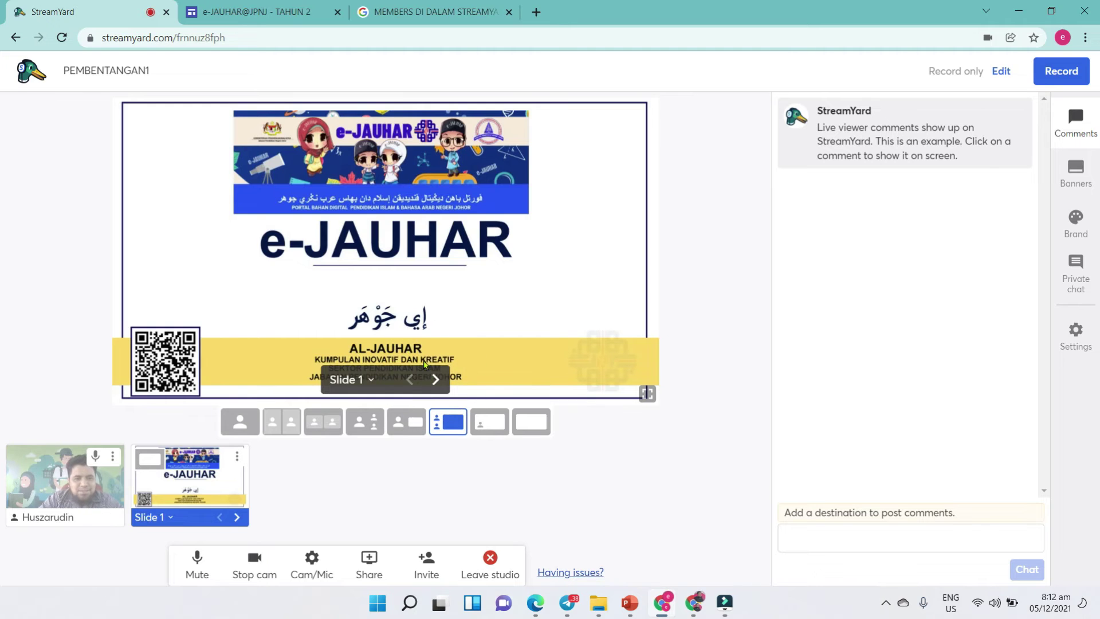
pyautogui.click(66, 486)
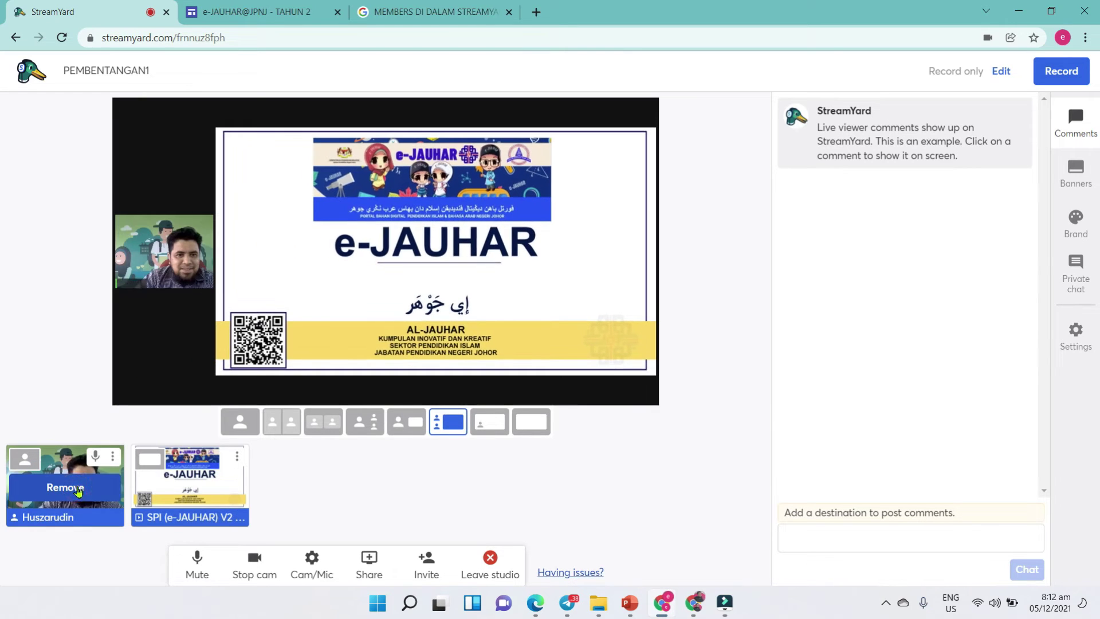
pyautogui.click(491, 423)
pyautogui.moveTo(138, 372)
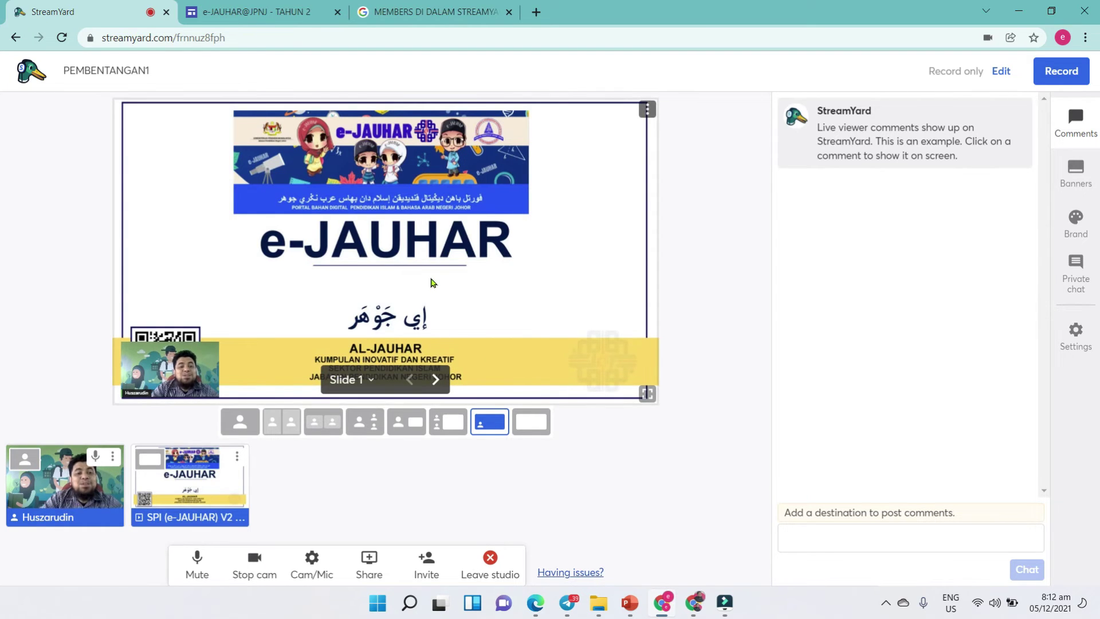
pyautogui.click(369, 558)
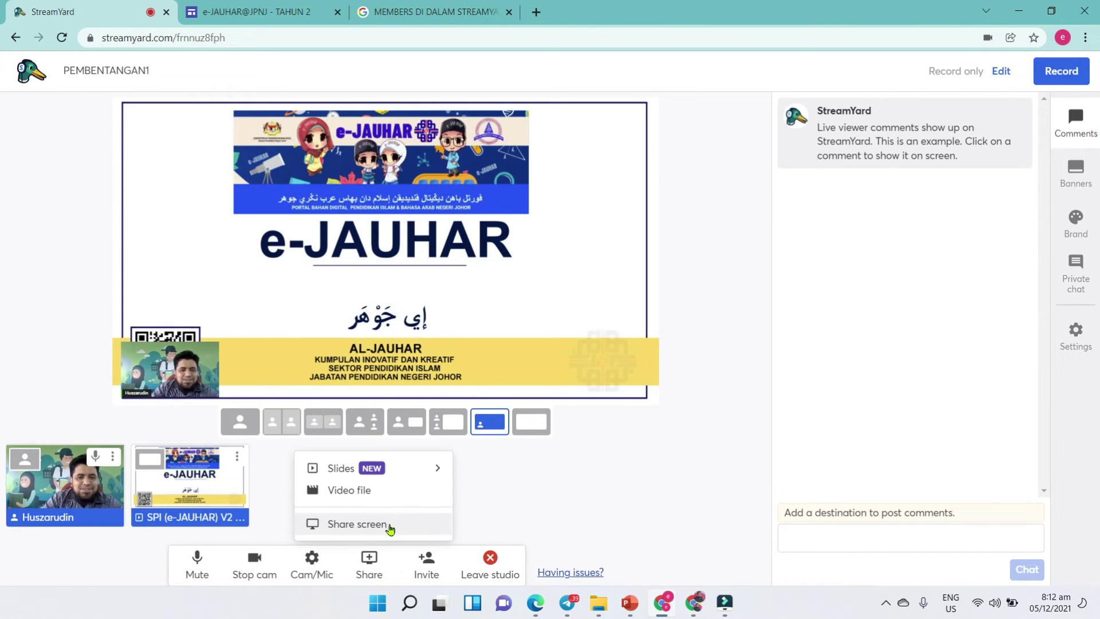
pyautogui.click(372, 469)
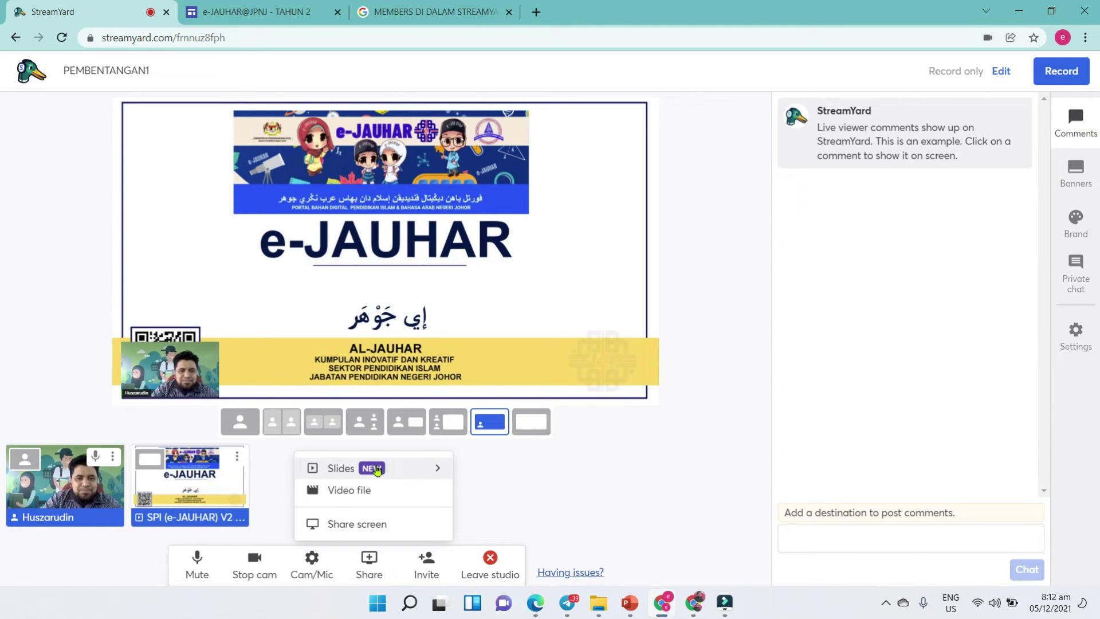
pyautogui.click(573, 500)
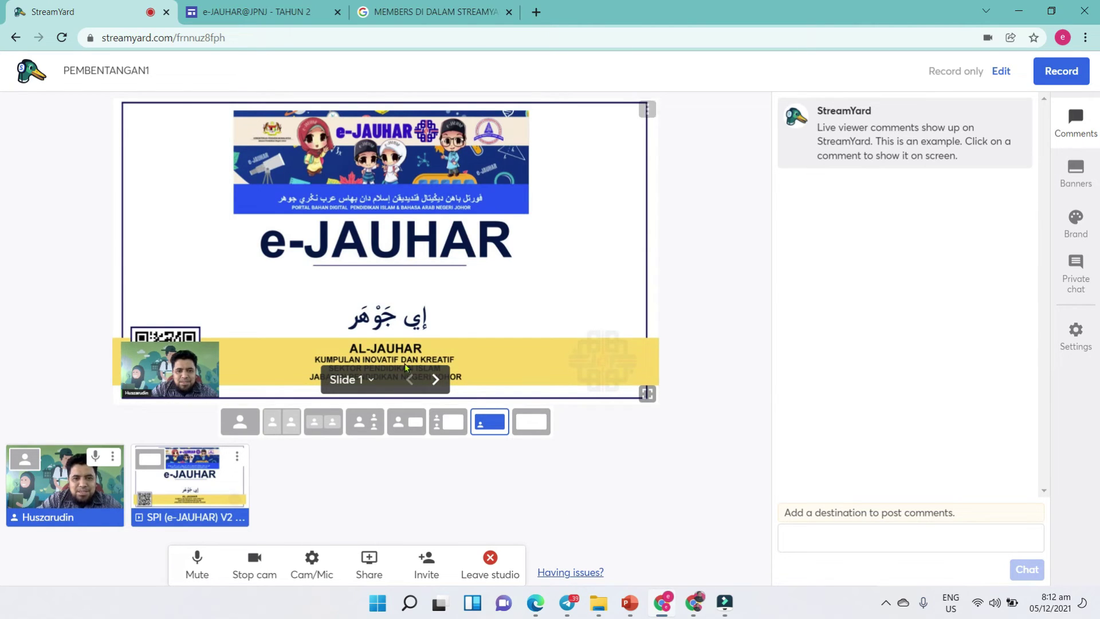
# Move forward and back through the shared presentation on stage, ending on slide 7.
pyautogui.click(434, 379)
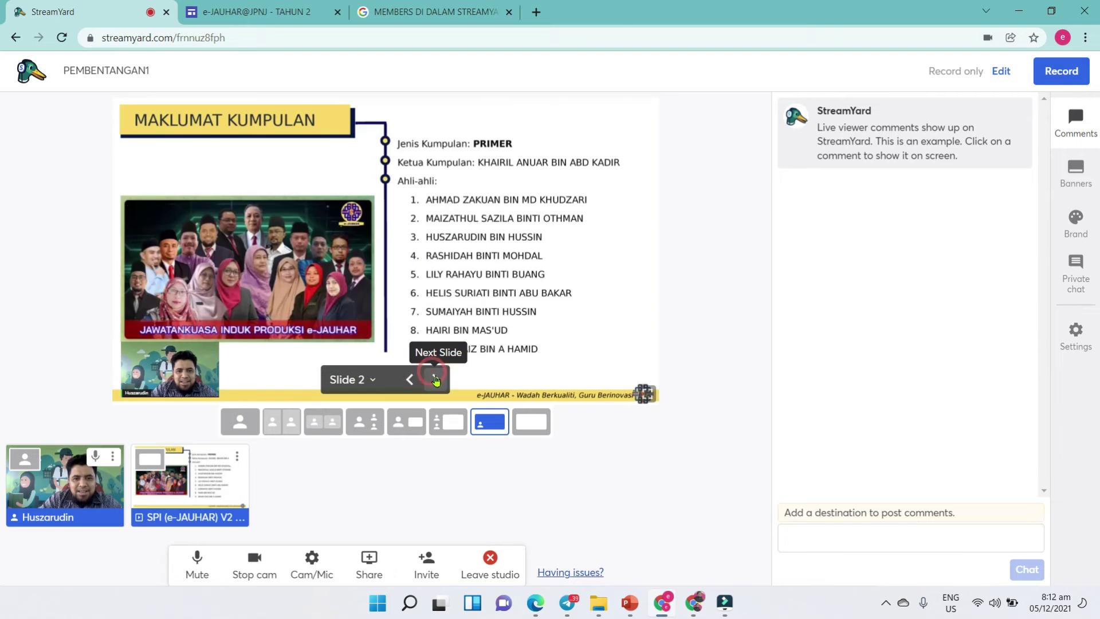
pyautogui.click(437, 381)
pyautogui.click(436, 380)
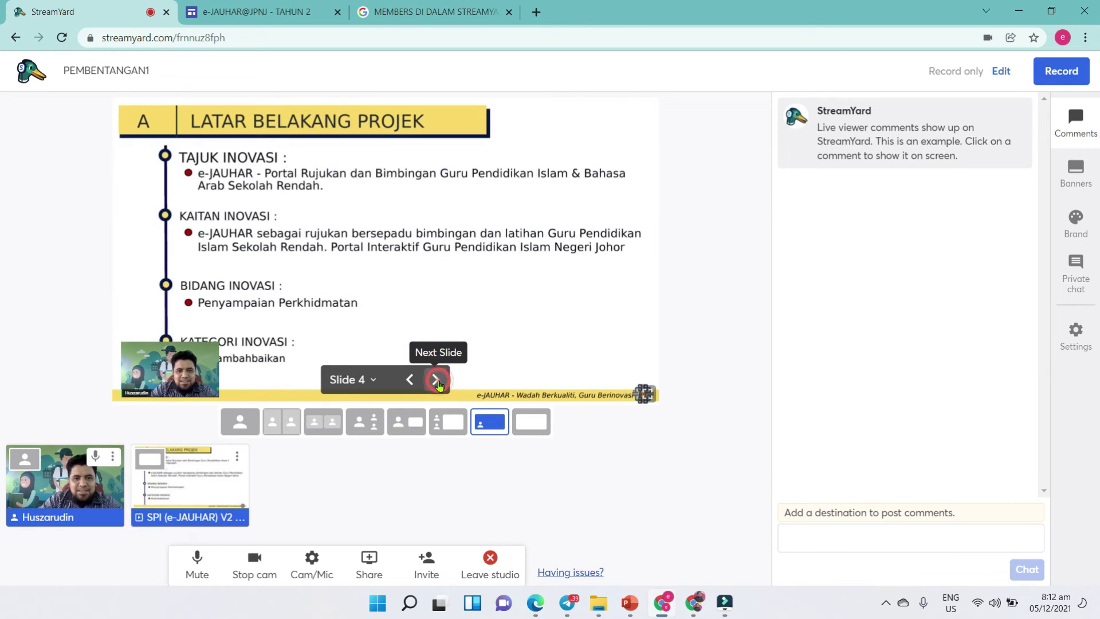
pyautogui.click(436, 380)
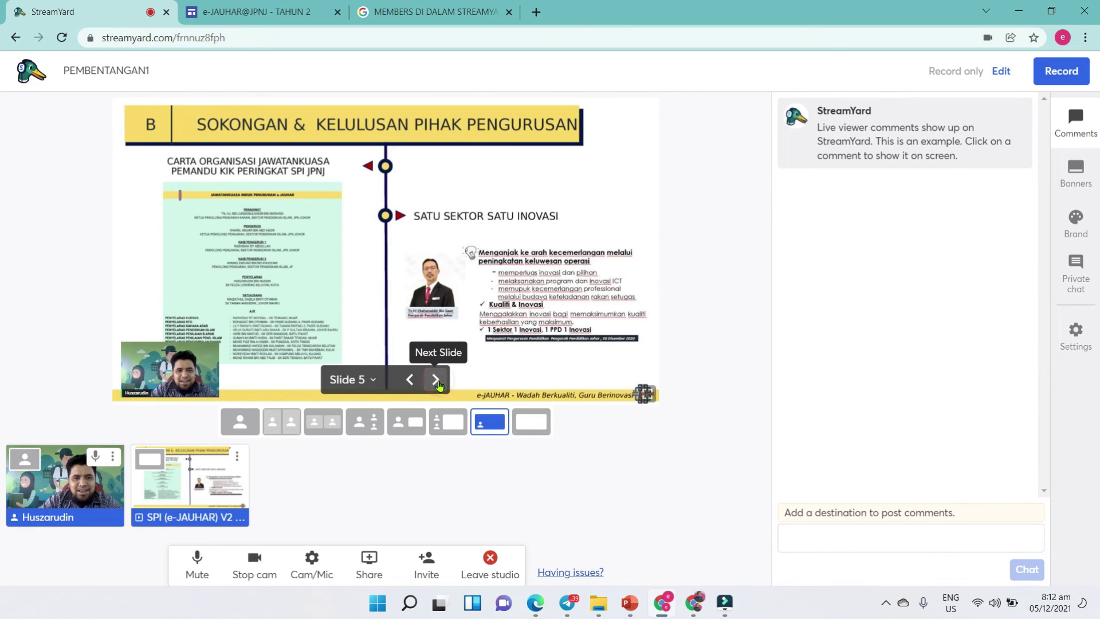
pyautogui.click(409, 383)
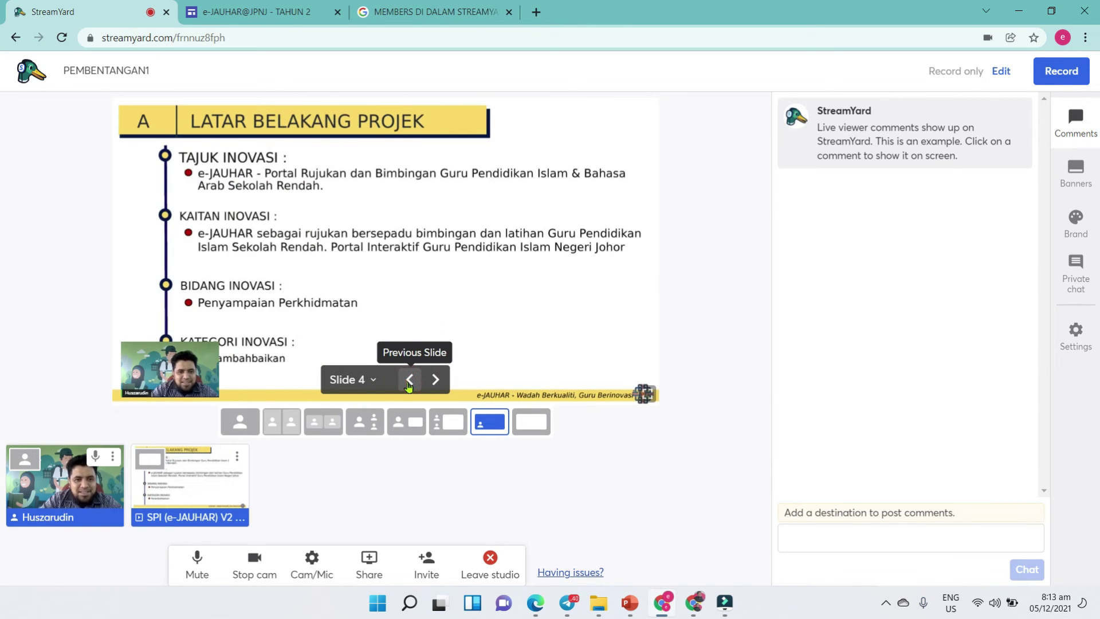
pyautogui.click(436, 378)
pyautogui.click(439, 375)
pyautogui.click(438, 376)
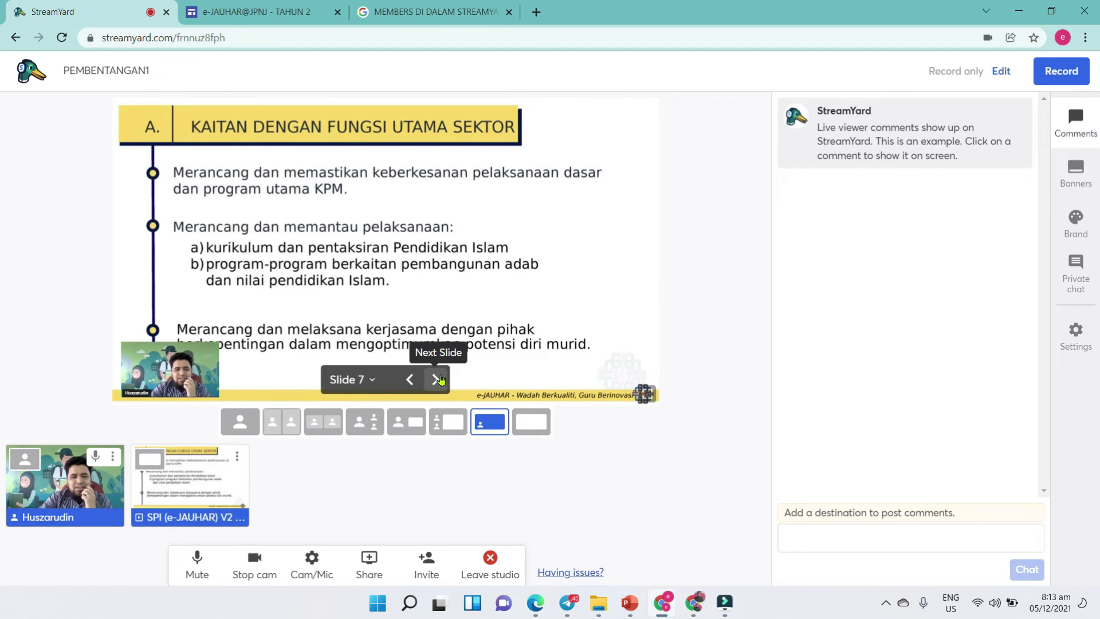
# View the guest invitation options for the studio, close them, and open the camera settings.
pyautogui.click(425, 566)
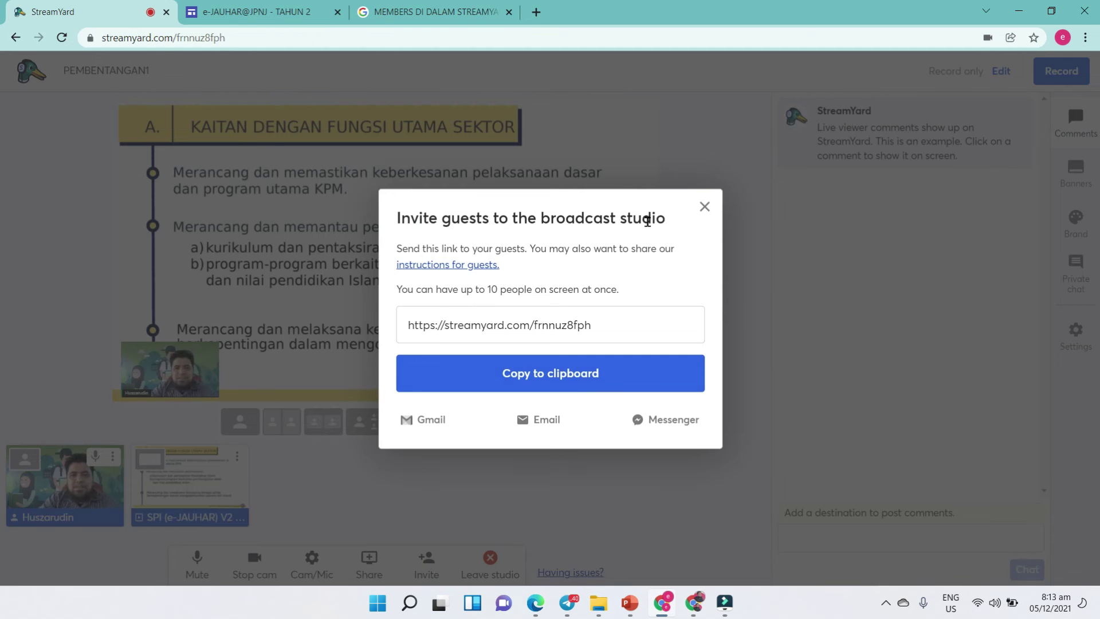
pyautogui.click(704, 206)
pyautogui.click(330, 568)
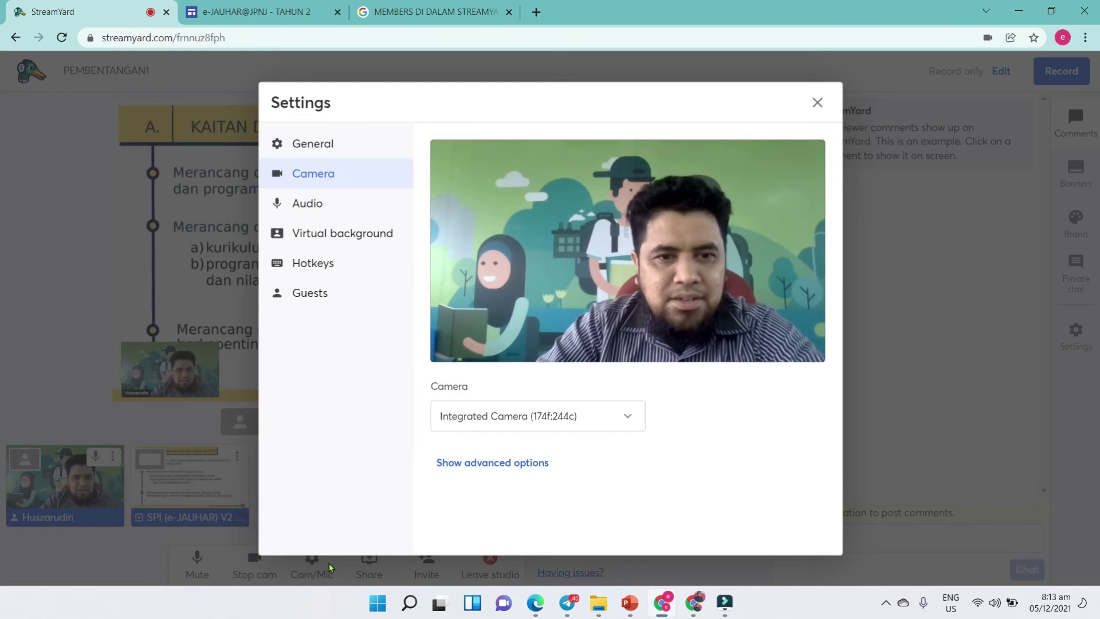